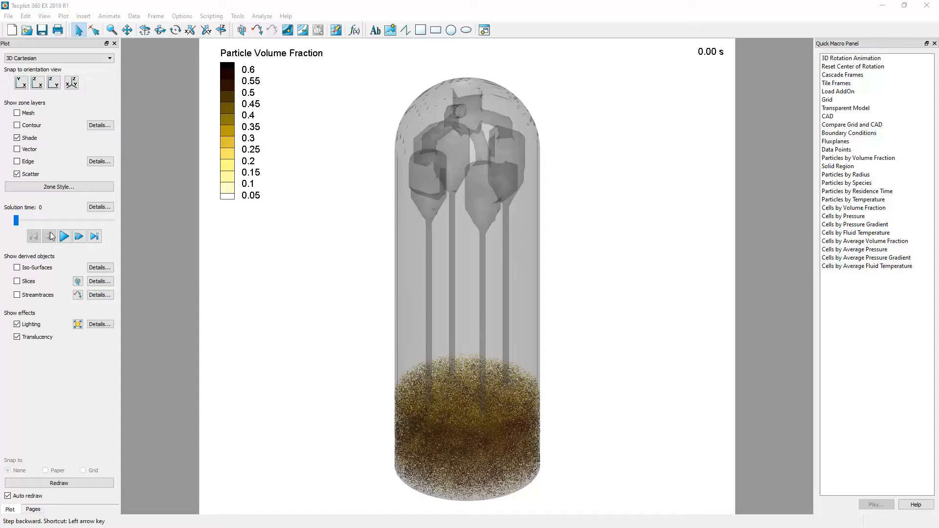
Advance the solution to the final time step and turn off the scatter layer.
left_click(97, 239)
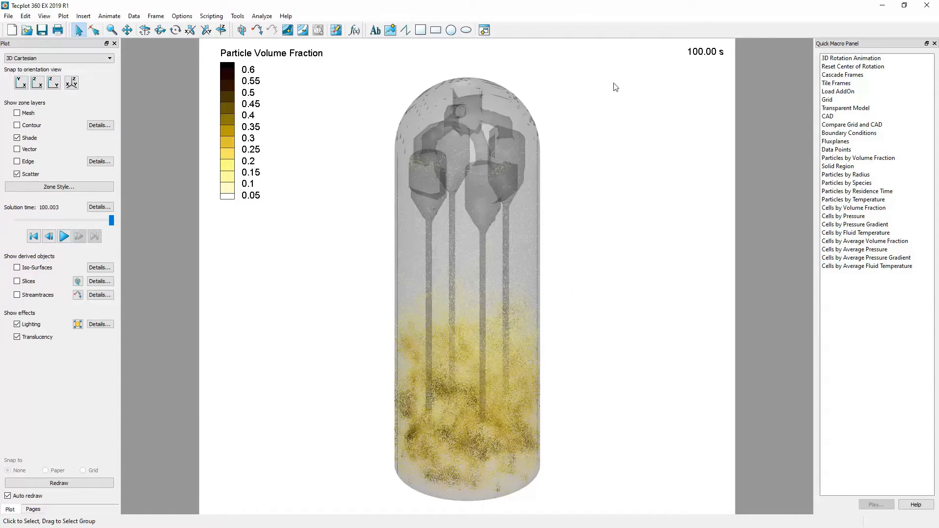
left_click(17, 174)
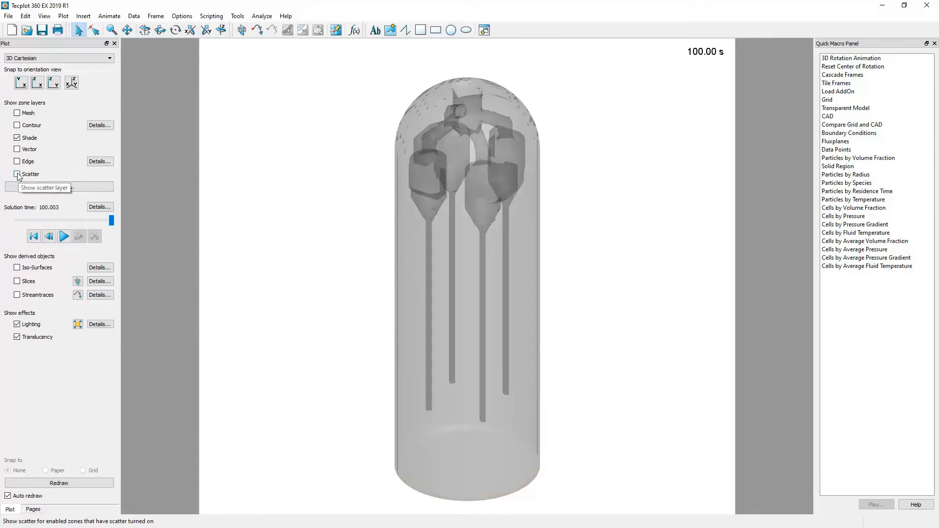
Set value blanking constraint 1 to blank when nf-CH4 is less than or equal to a constant.
left_click(63, 16)
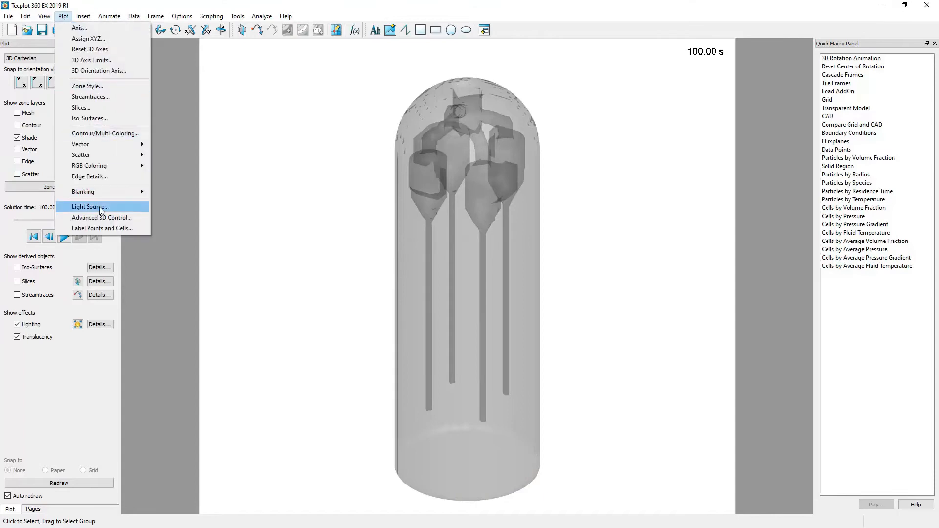
mouse_move(101, 193)
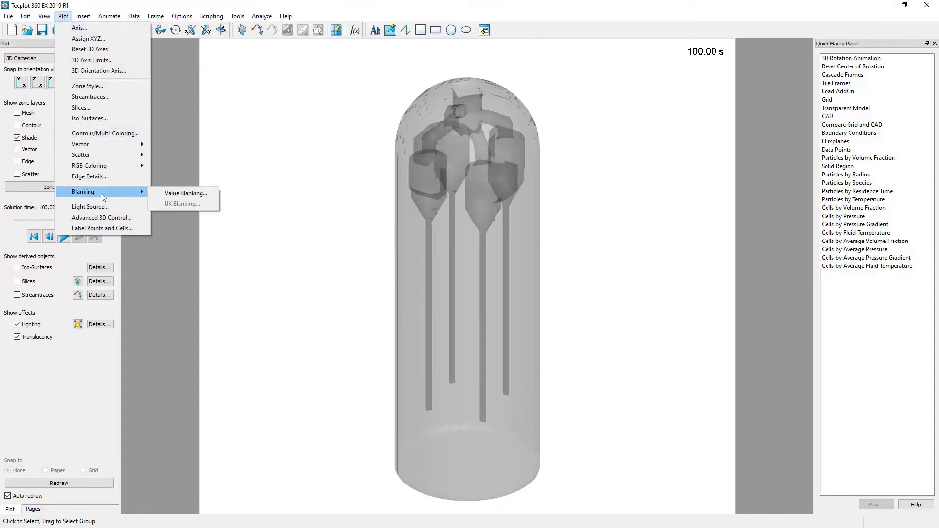
left_click(171, 192)
left_click_drag(480, 171, 279, 180)
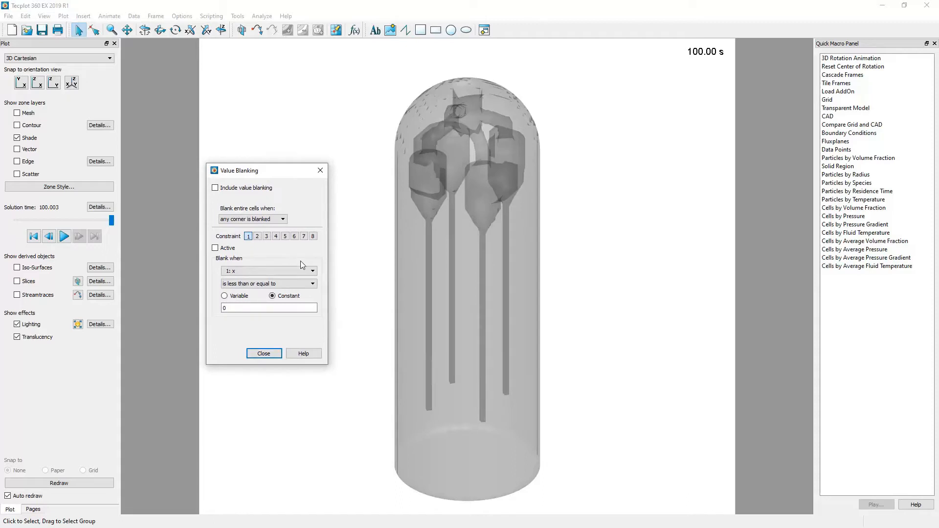
left_click(313, 271)
left_click_drag(313, 290, 313, 294)
scroll(313, 294, "down", 4)
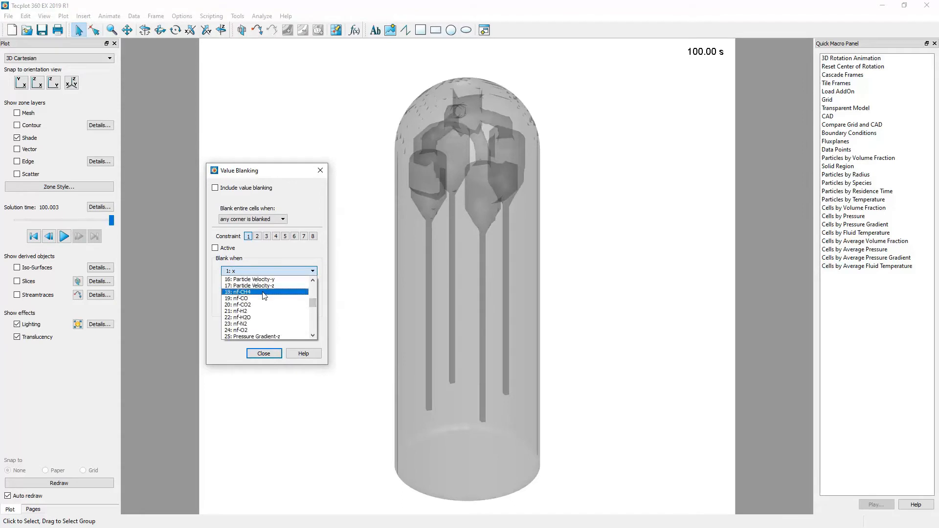
left_click(264, 293)
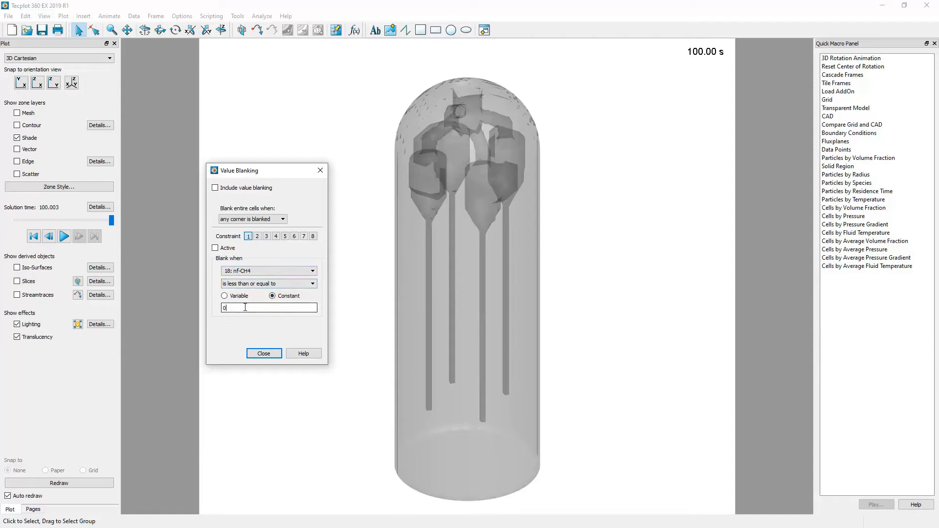
Set the blanking constant to 0.1, activate constraint 1 and include value blanking in the plot.
left_click(215, 248)
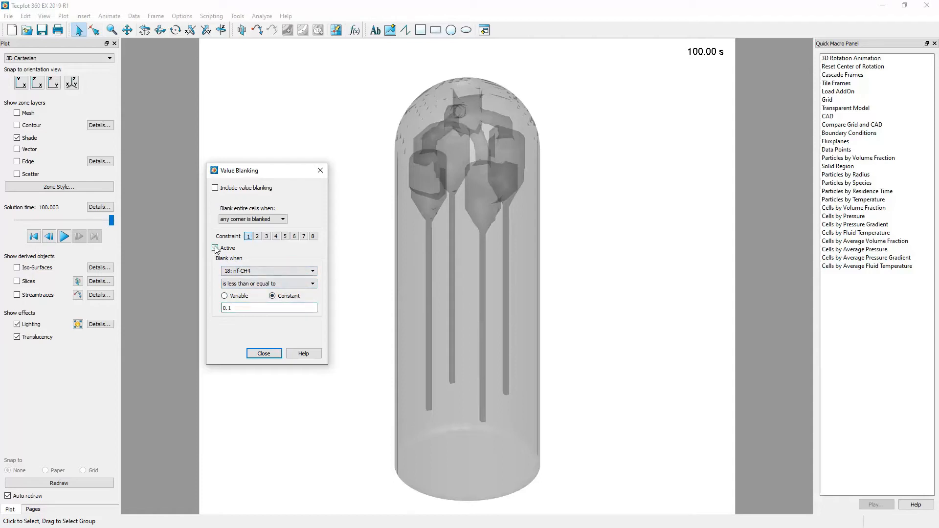
left_click(215, 188)
left_click(264, 353)
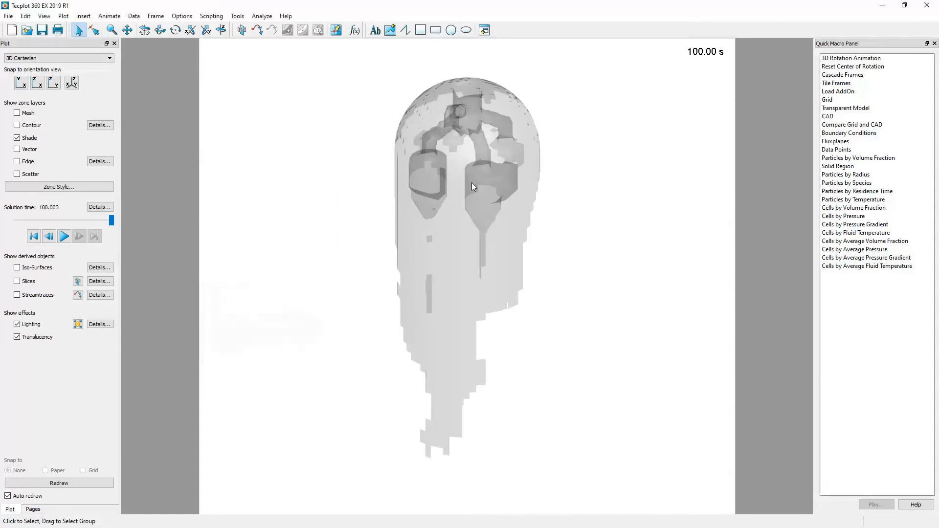
Shade the Cells zone red and turn off its surface translucency.
left_click(144, 30)
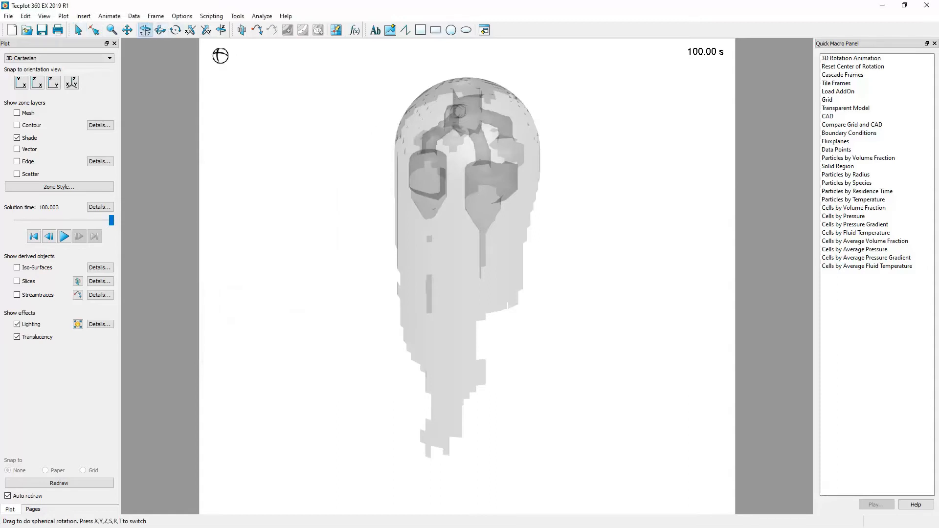
left_click_drag(468, 248, 448, 167)
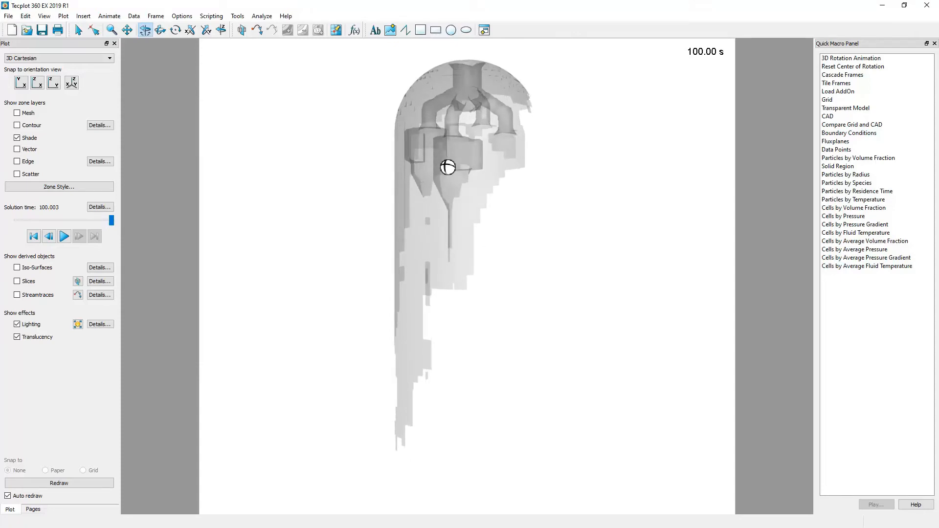
left_click(87, 32)
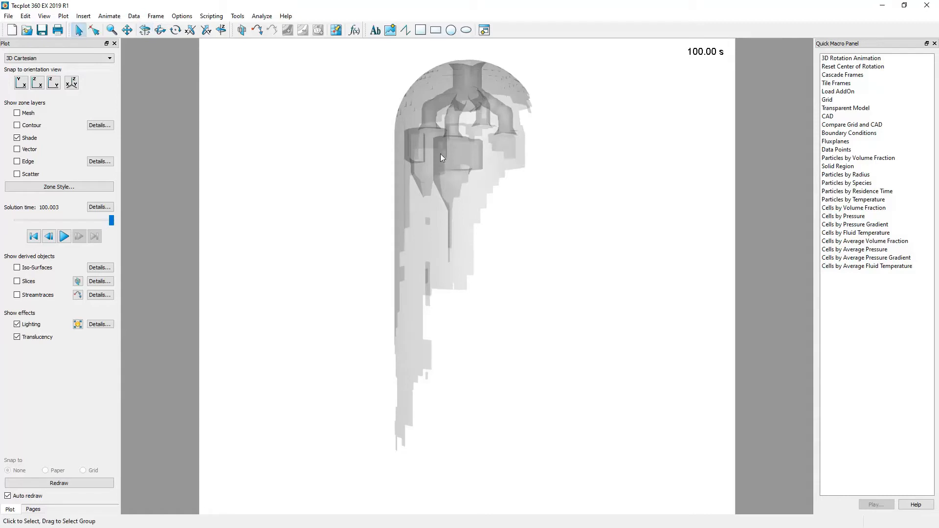
left_click(453, 158)
right_click(453, 159)
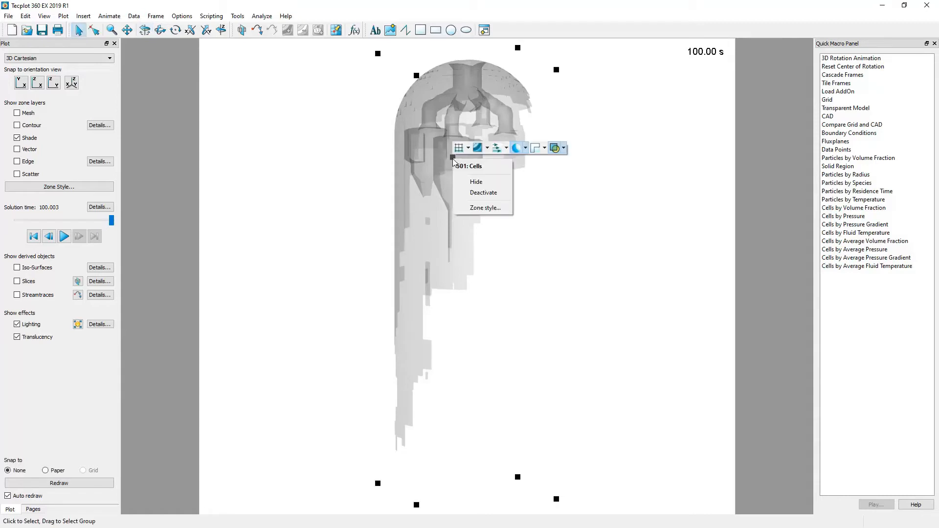
left_click(526, 149)
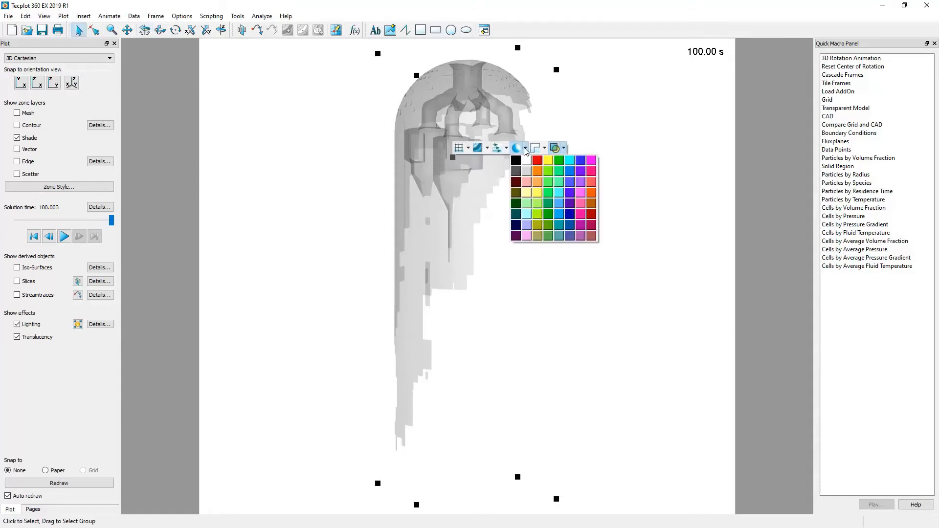
left_click(538, 163)
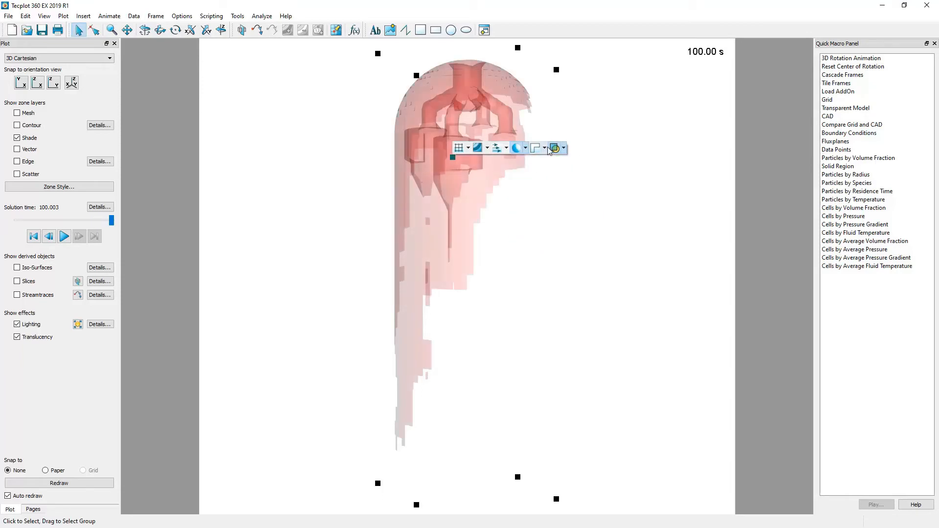
left_click(555, 148)
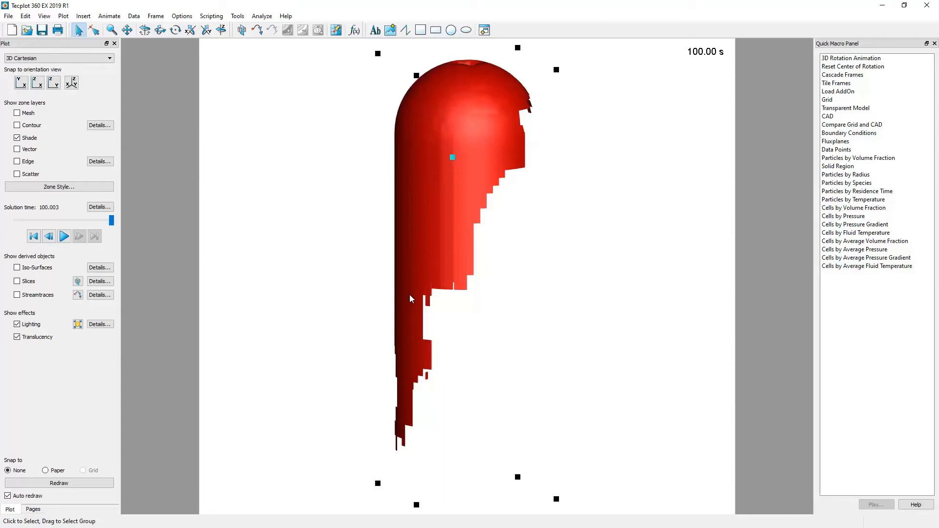
Change the surfaces to plot for the Cells zone to Exposed cell faces in its zone style.
left_click(145, 30)
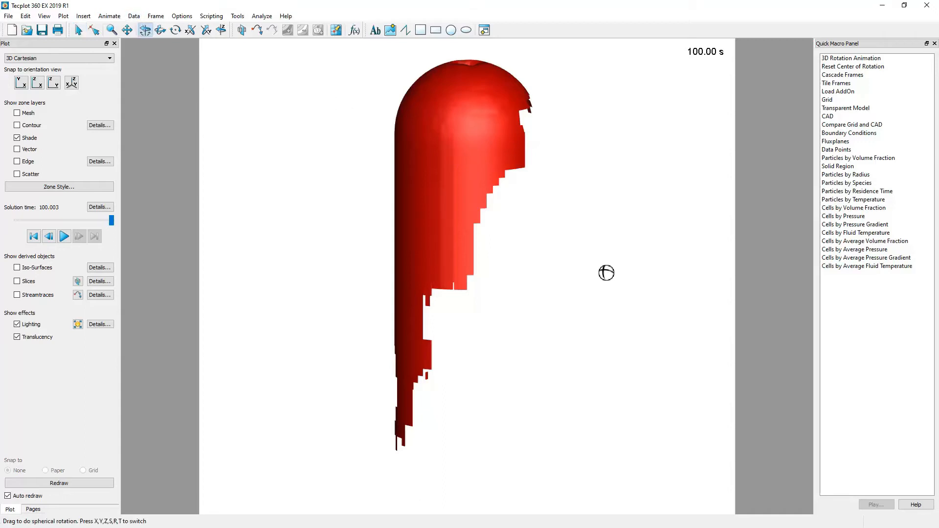
left_click_drag(488, 185, 442, 168)
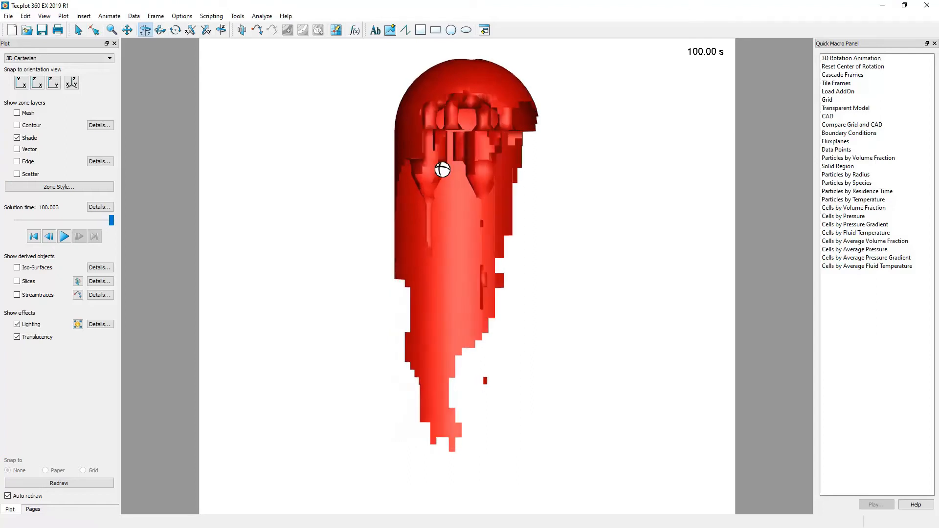
left_click_drag(516, 176, 499, 191)
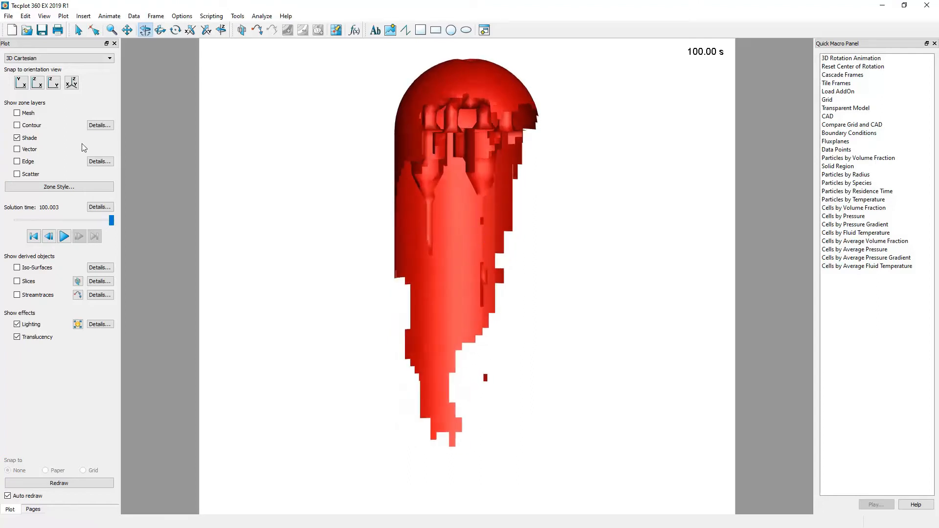
left_click(88, 188)
left_click_drag(460, 204, 170, 116)
left_click_drag(341, 256, 353, 395)
left_click(232, 133)
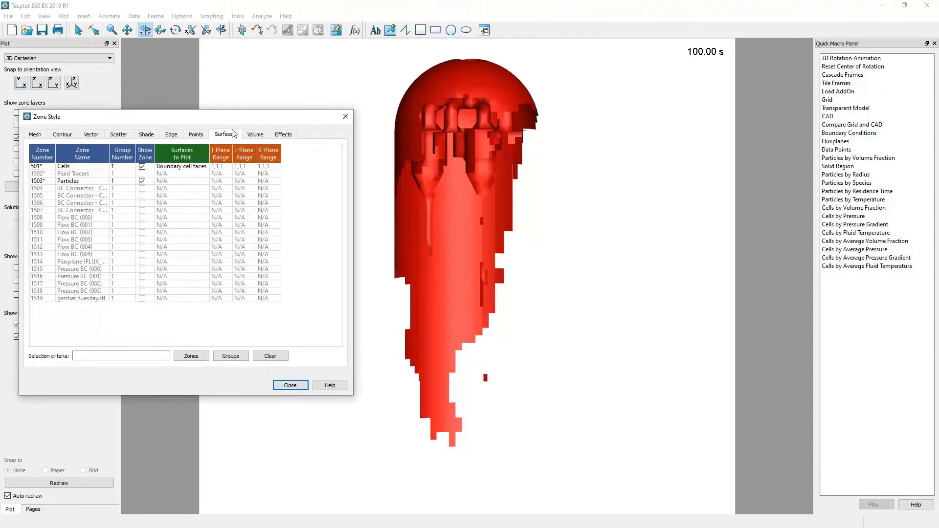
left_click(177, 169)
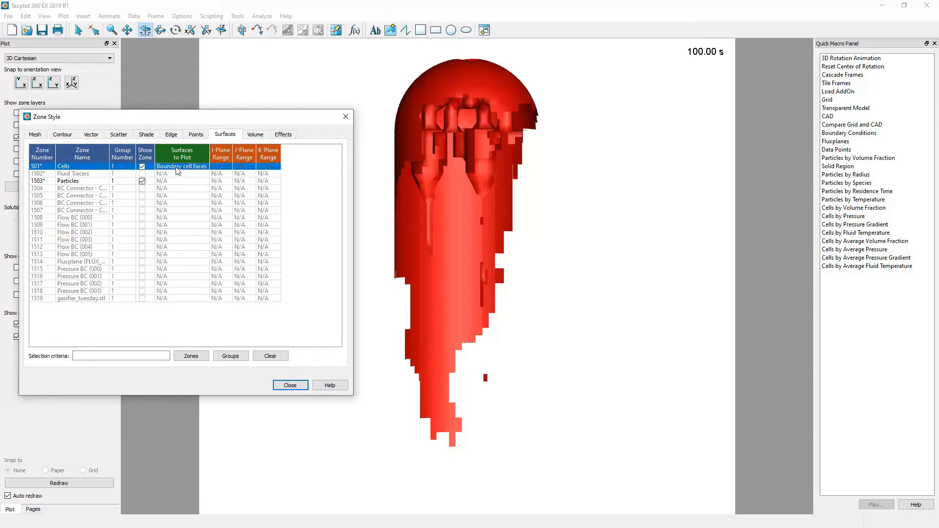
left_click(177, 167)
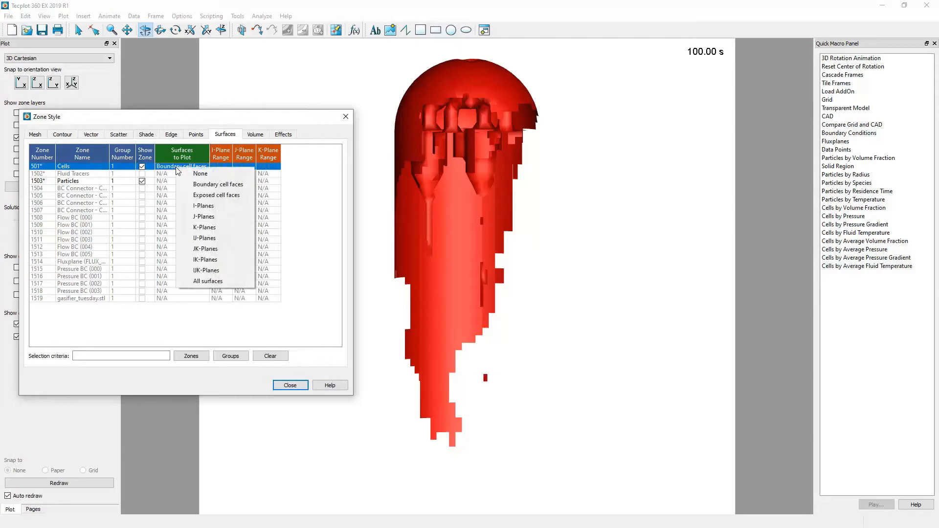
left_click(201, 195)
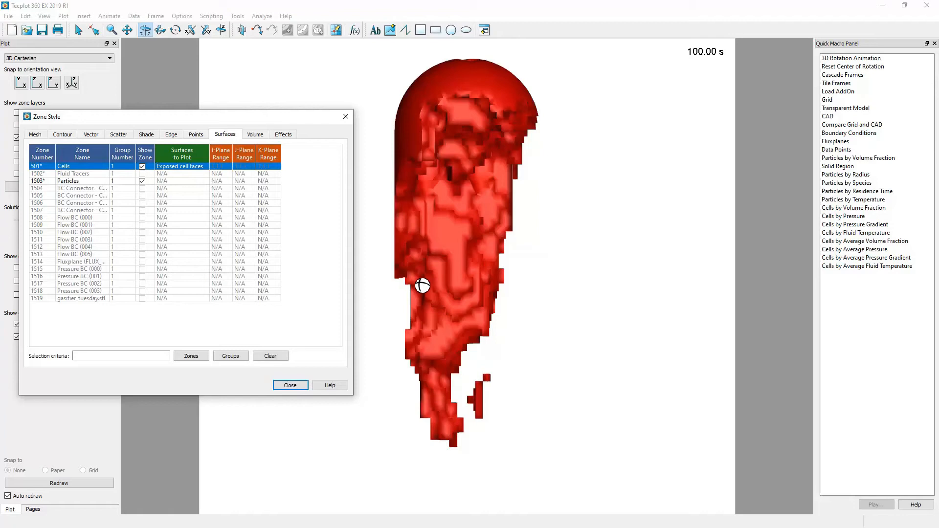
Show the gasifier_tuesday.stl zone and turn on its shading.
left_click_drag(431, 269, 416, 207)
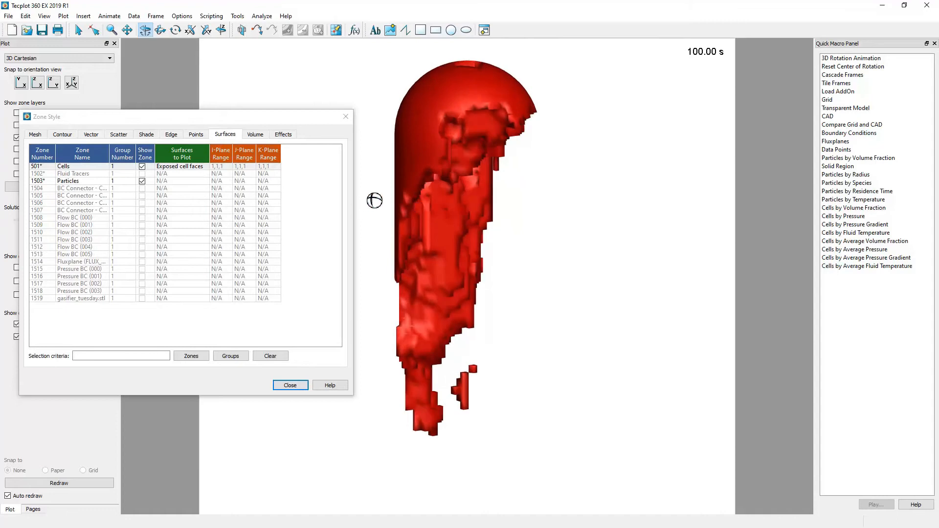
left_click(147, 135)
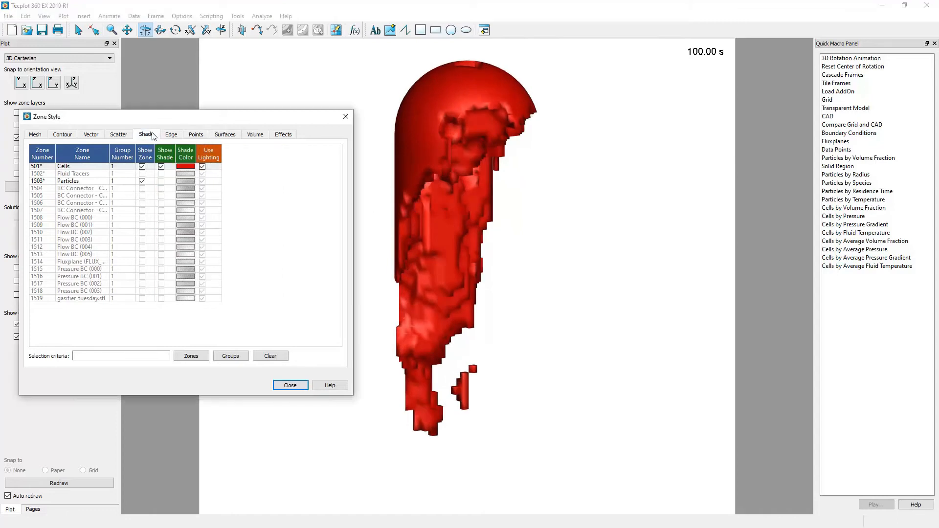
left_click(141, 298)
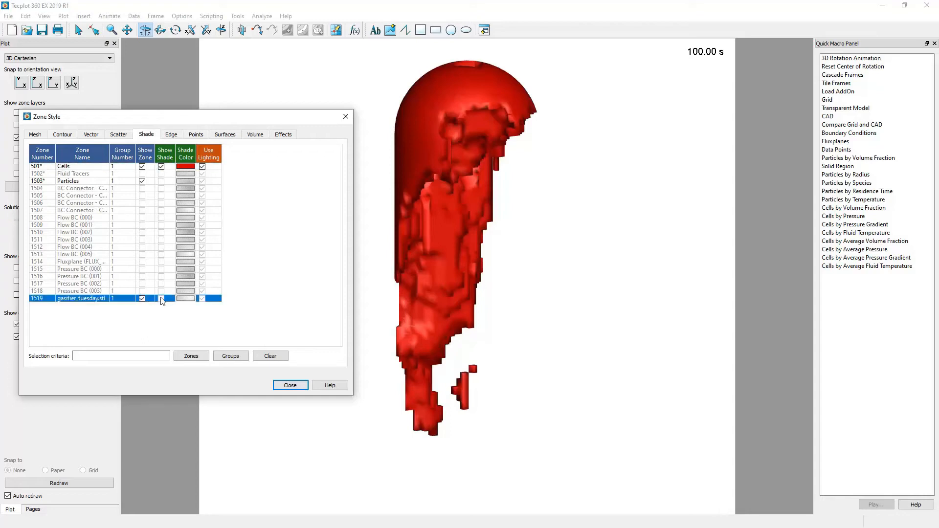
left_click(161, 299)
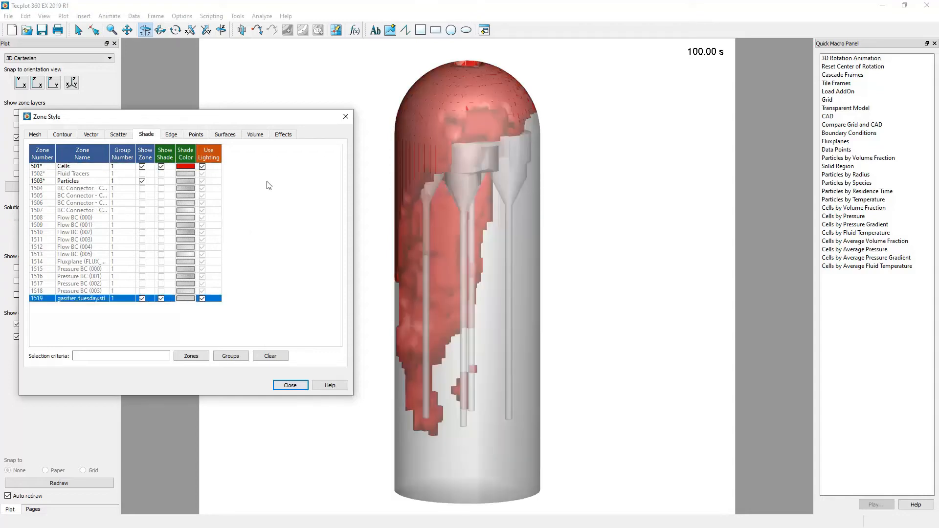
Set the surface translucency of the gasifier_tuesday.stl zone to 80.
left_click_drag(450, 336, 383, 243)
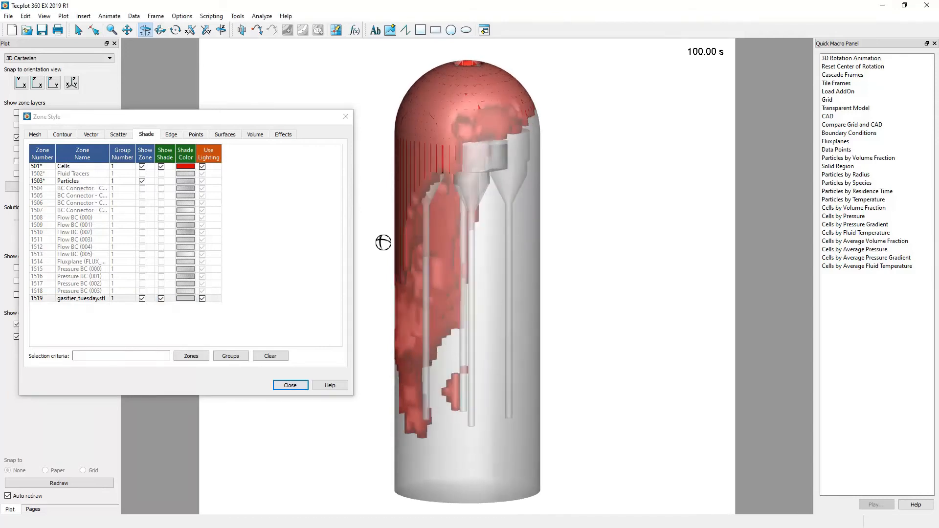
left_click(283, 134)
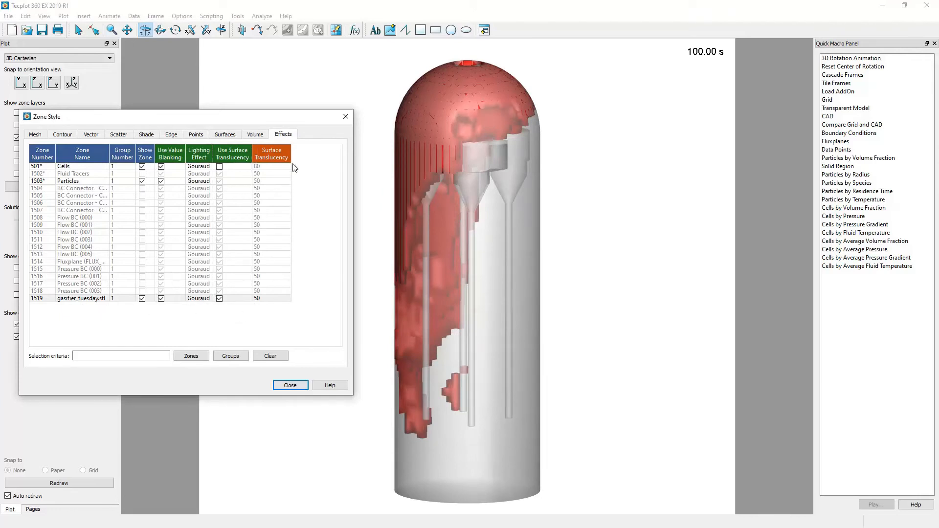
left_click(256, 300)
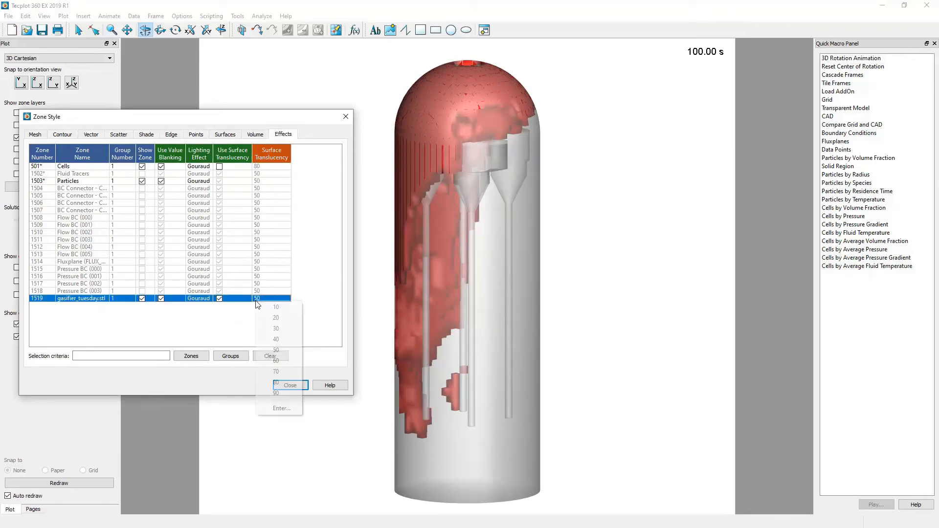
left_click(283, 384)
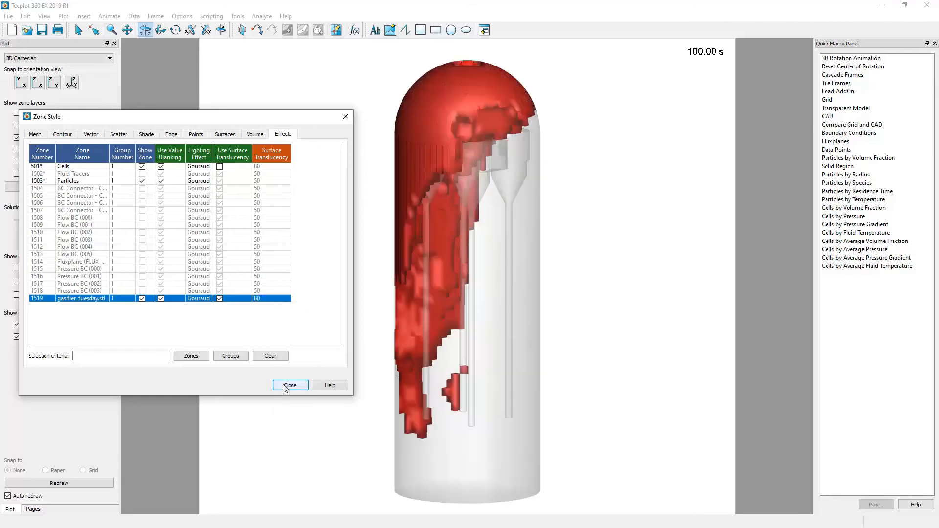
Show flood contours on the Cells zone, activate the contour layer for the plot, and finish the zone styling.
left_click_drag(433, 386, 471, 368)
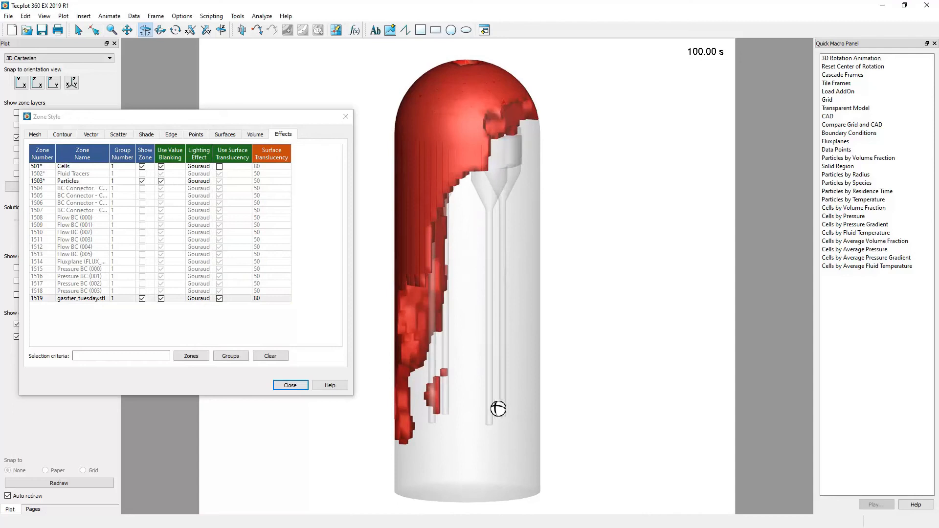
left_click_drag(460, 356, 489, 326)
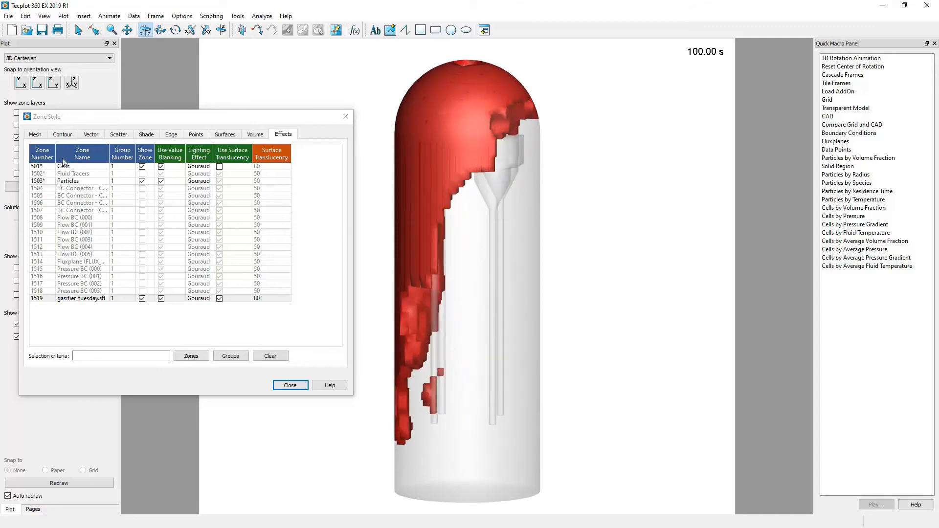
left_click(65, 134)
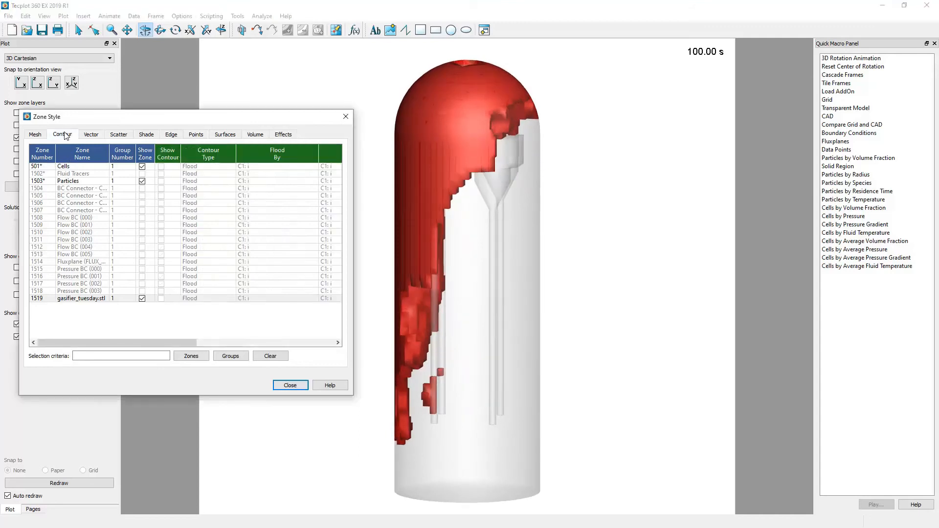
left_click(161, 167)
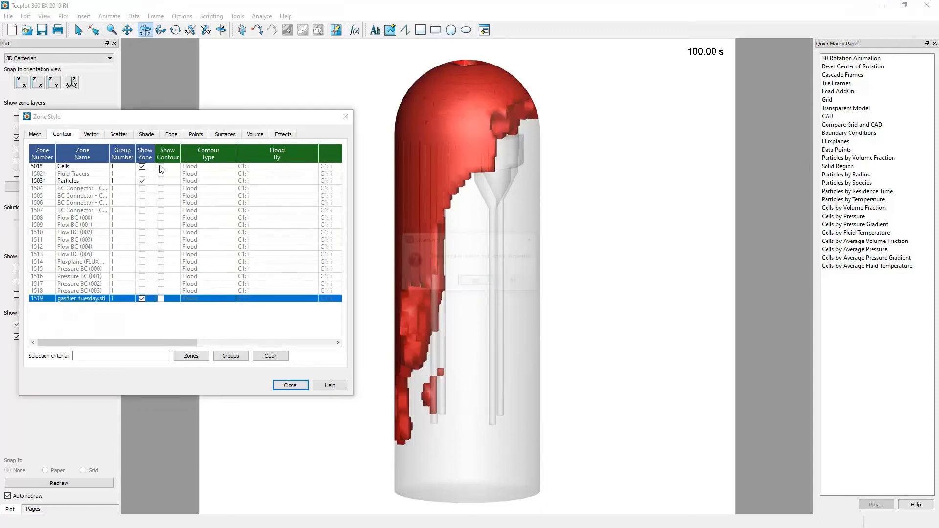
left_click(477, 283)
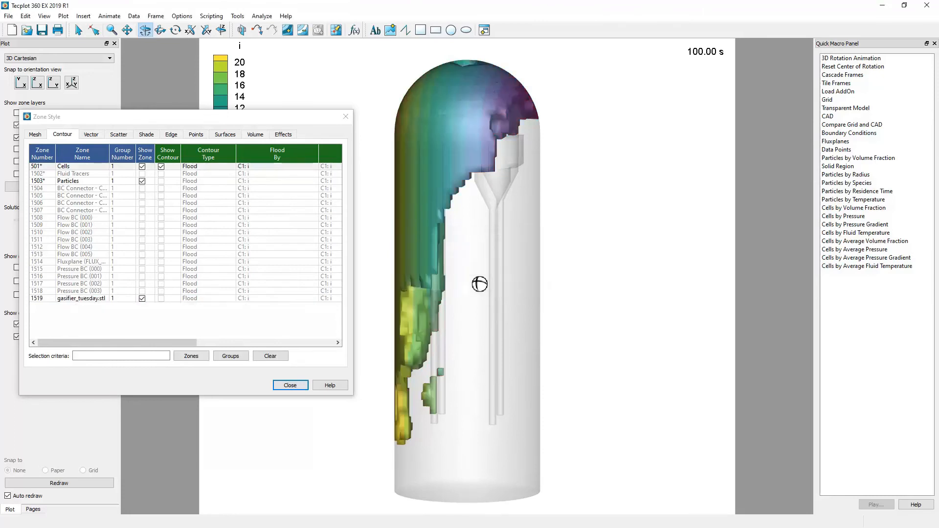
left_click(290, 385)
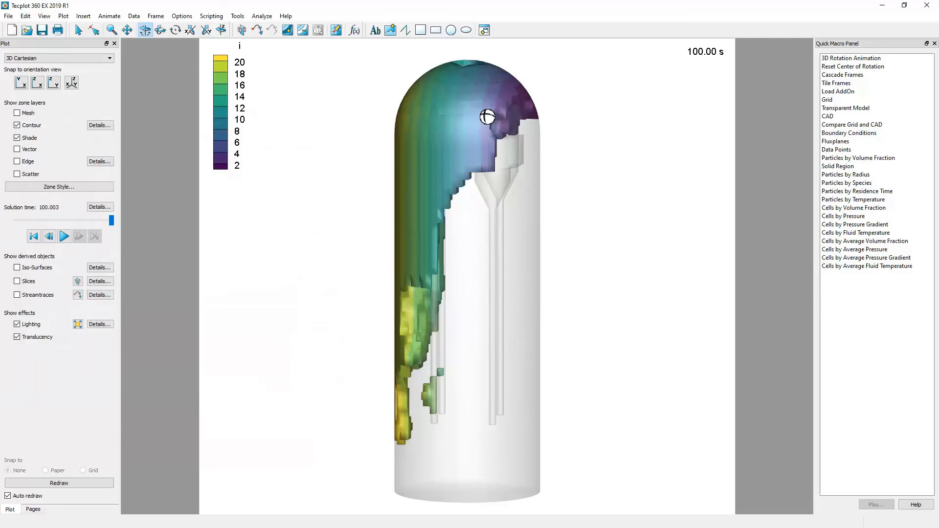
Change the variable of contour group 1 to nf-CH4 through the contour legend's details.
left_click(79, 30)
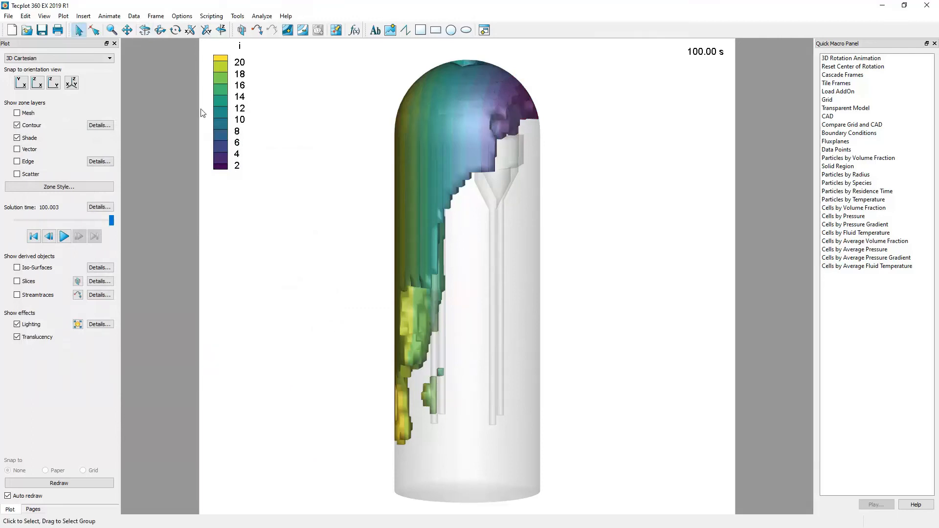
left_click(223, 131)
double_click(223, 131)
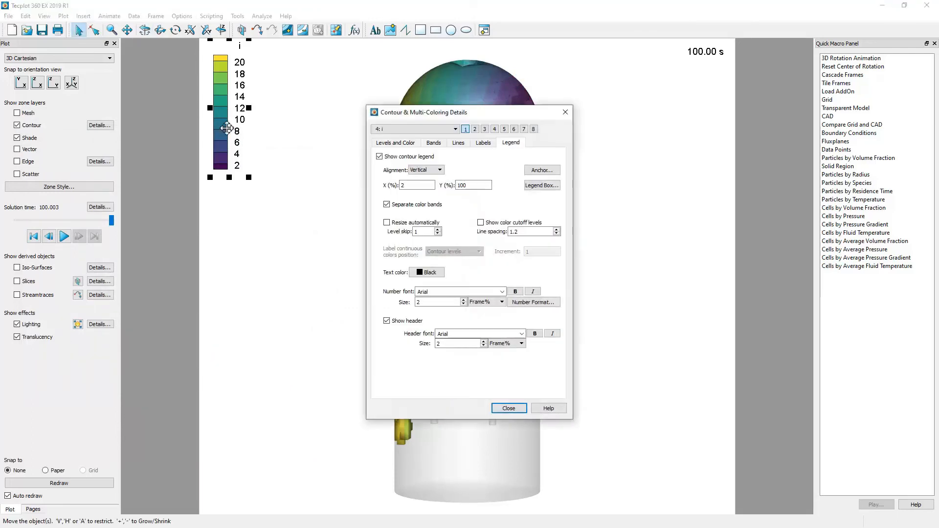
left_click(455, 130)
scroll(458, 167, "down", 4)
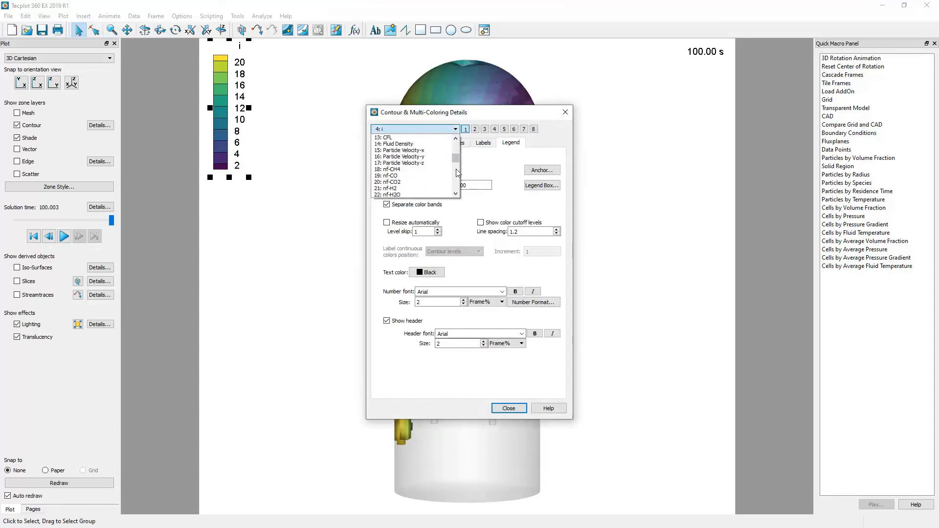
left_click(415, 169)
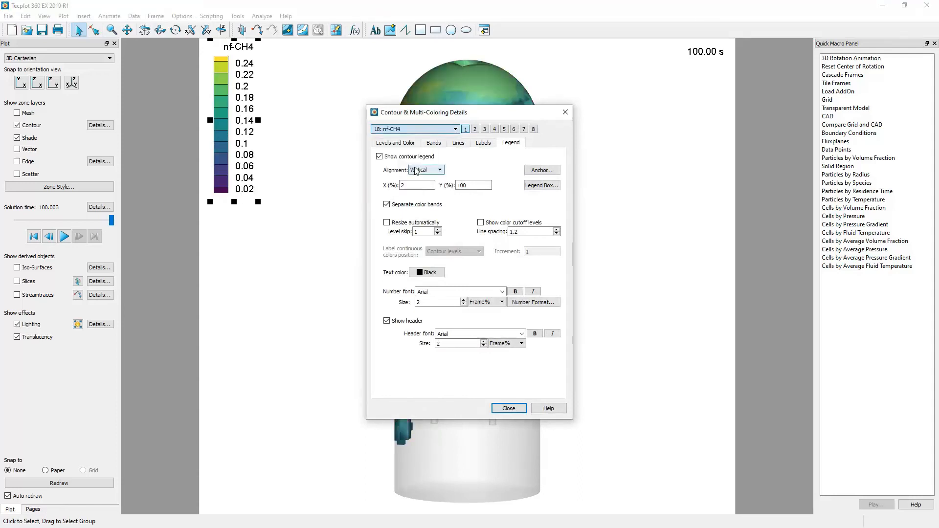
left_click(508, 408)
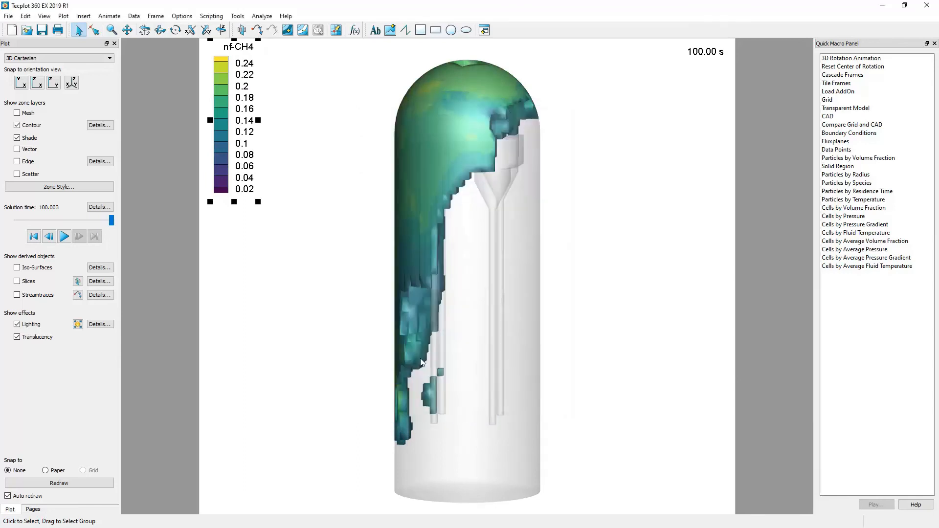
Turn the gasifier to view the inner side of the nf-CH4 colored region and play the solution-time animation.
left_click(145, 30)
left_click_drag(431, 182, 410, 182)
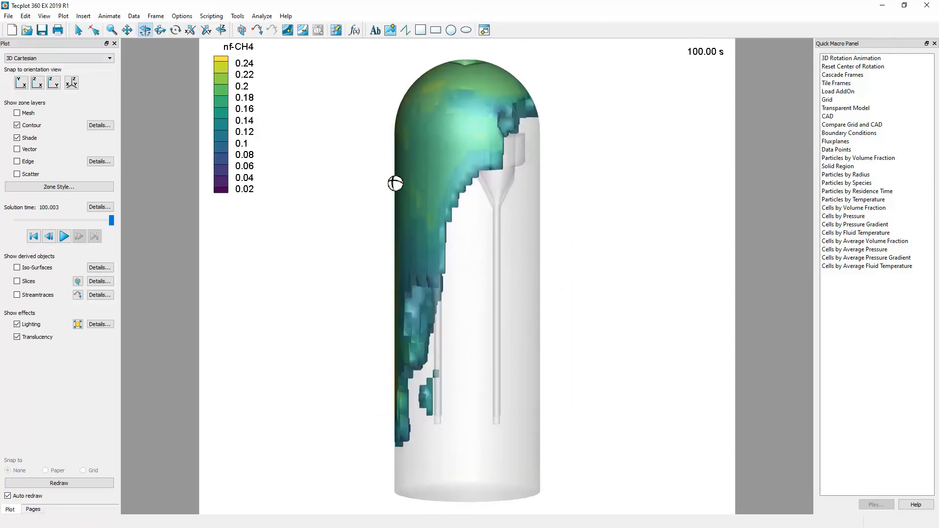
left_click_drag(474, 160, 394, 164)
left_click_drag(469, 153, 421, 148)
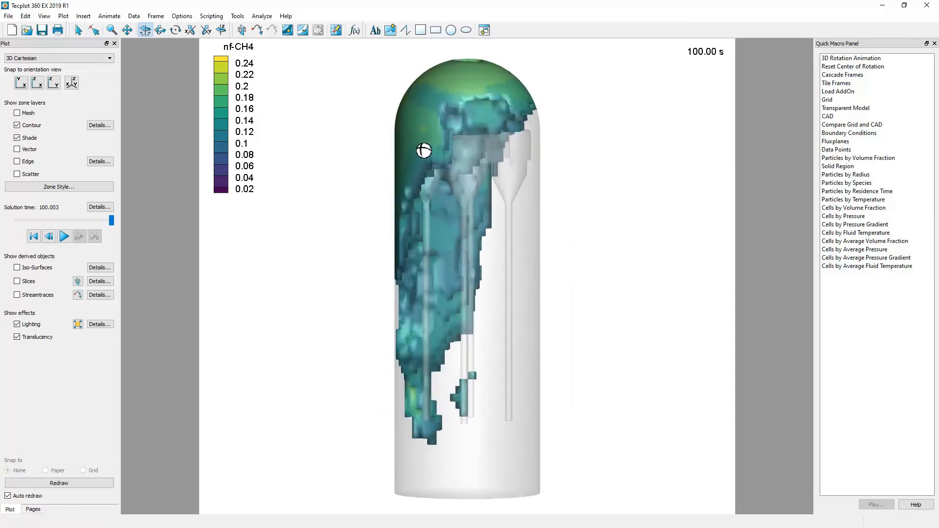
left_click(64, 236)
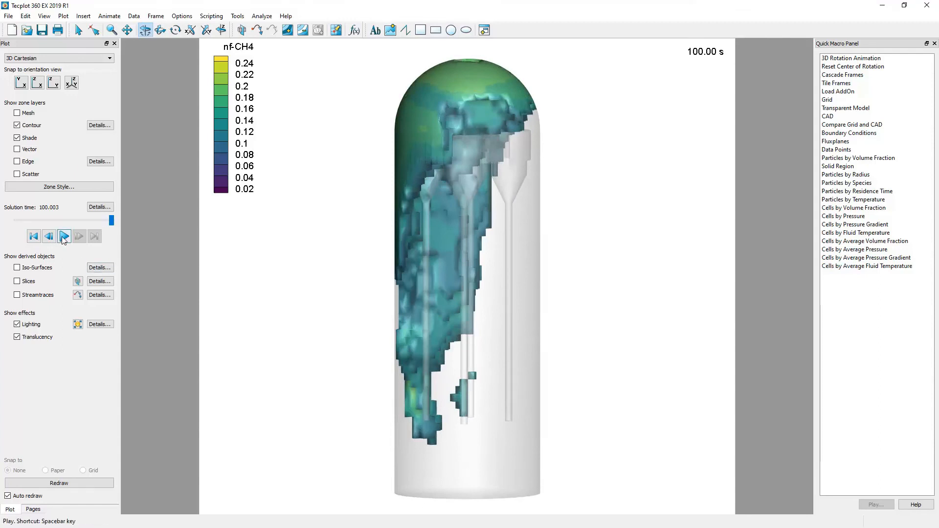